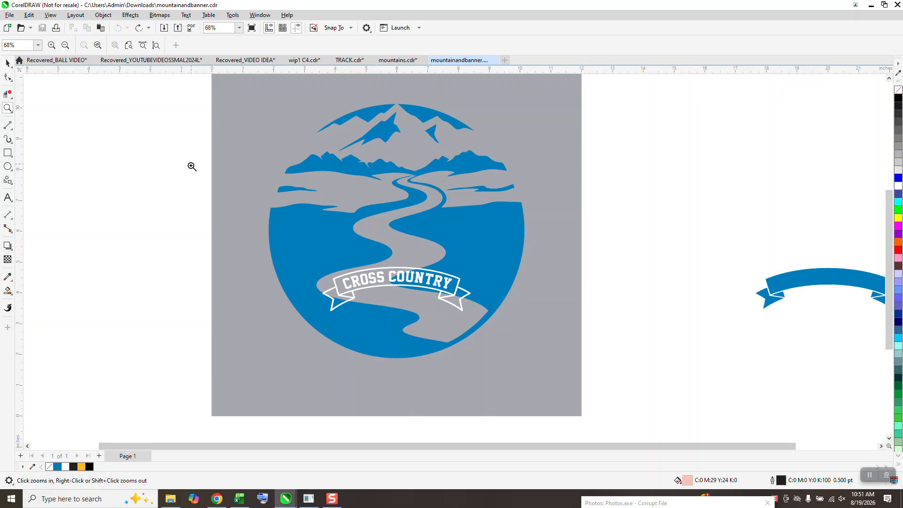
{"action": "left_click_drag", "start_coordinate": [299, 234], "coordinate": [559, 358]}
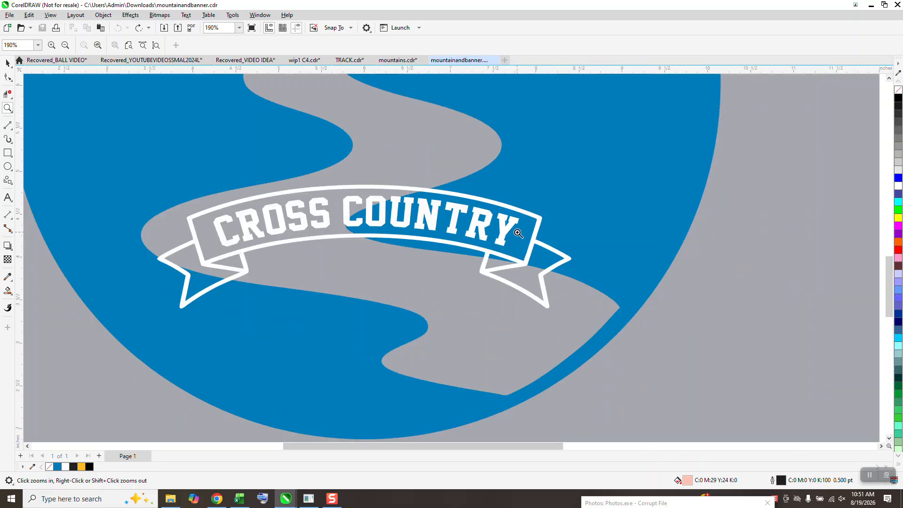
{"action": "scroll", "coordinate": [278, 255], "scroll_direction": "down", "scroll_amount": 2}
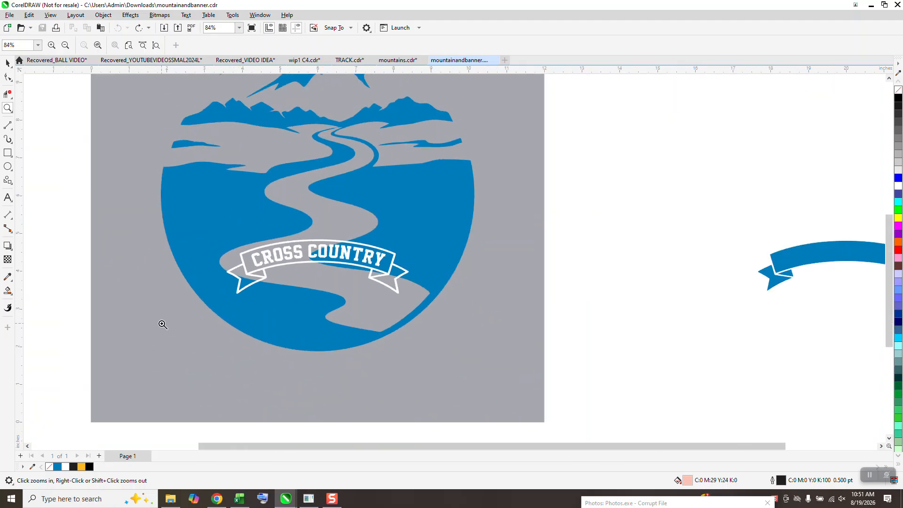
{"action": "left_click_drag", "start_coordinate": [229, 234], "coordinate": [451, 319]}
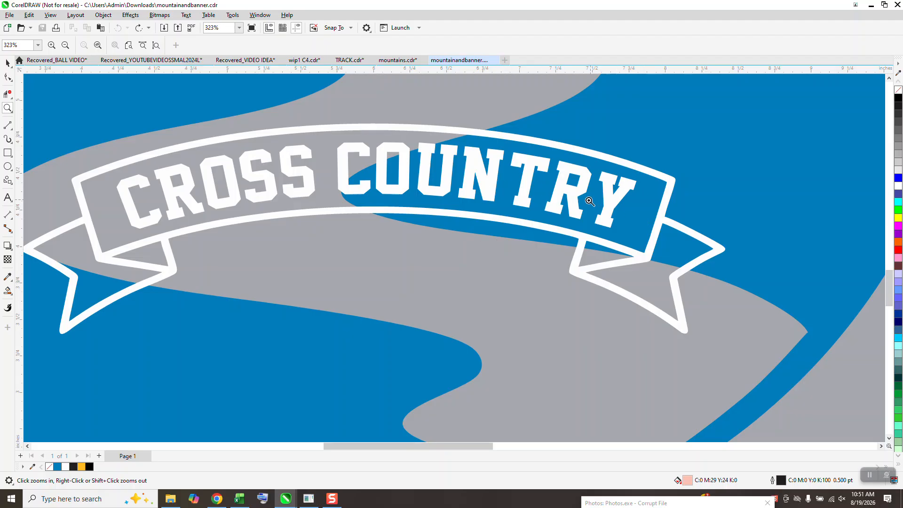
{"action": "scroll", "coordinate": [475, 245], "scroll_direction": "down", "scroll_amount": 4}
{"action": "scroll", "coordinate": [468, 287], "scroll_direction": "down", "scroll_amount": 1}
- Set both the horizontal and vertical duplicate distance to 0 inches
{"action": "key", "text": "space"}
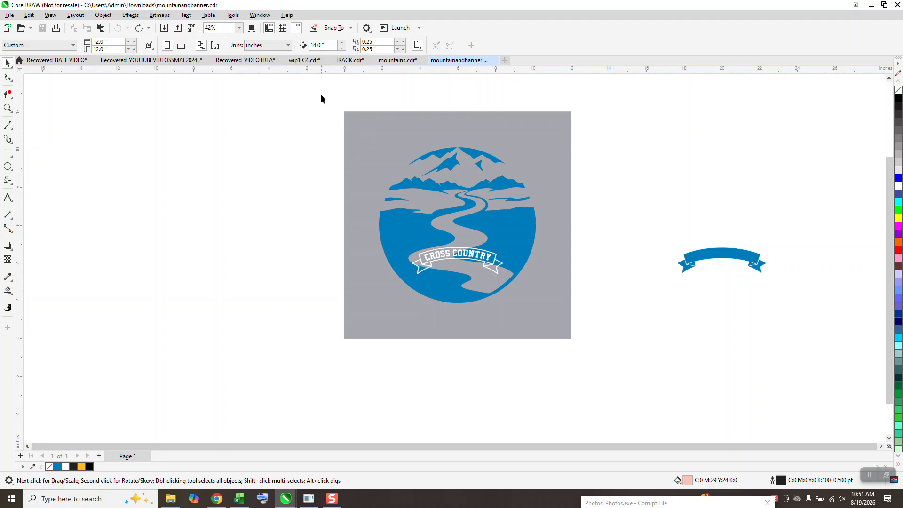
{"action": "left_click", "coordinate": [372, 49]}
{"action": "left_click", "coordinate": [384, 42]}
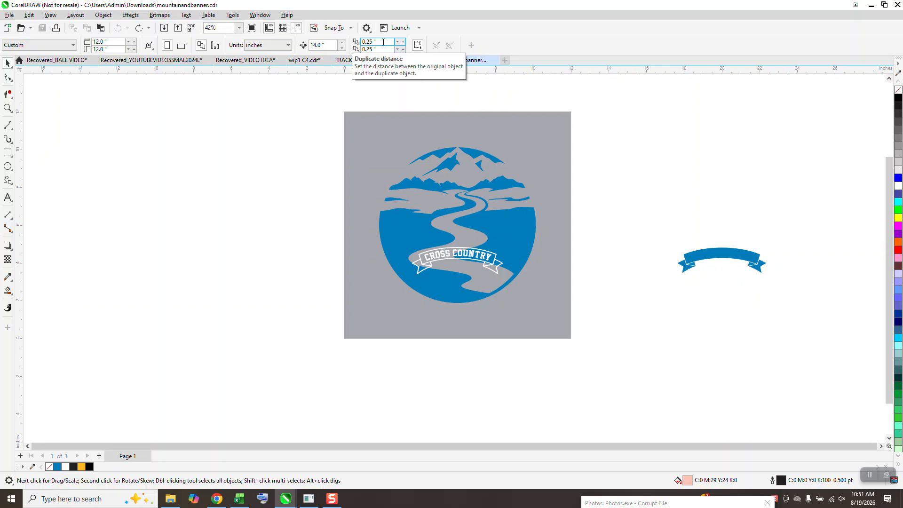
{"action": "double_click", "coordinate": [383, 42]}
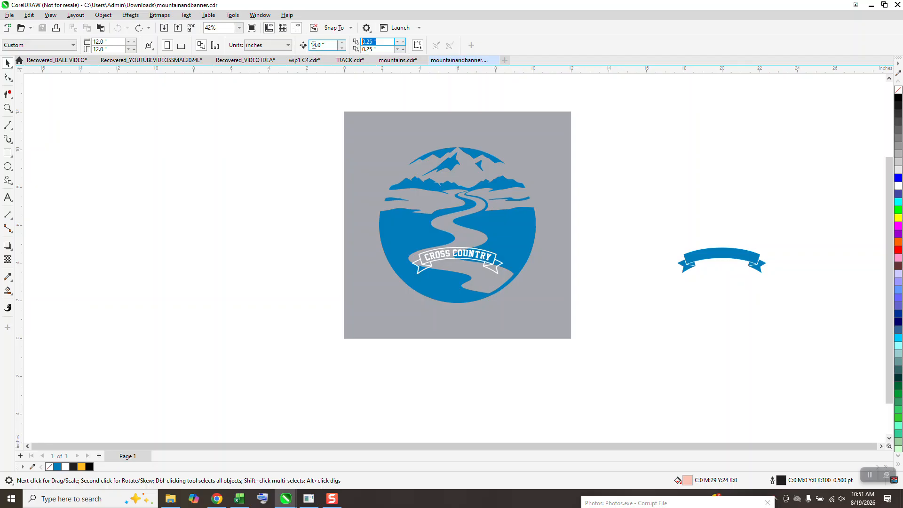
{"action": "type", "text": "0"}
{"action": "left_click_drag", "start_coordinate": [380, 50], "coordinate": [354, 50]}
{"action": "type", "text": "0"}
{"action": "key", "text": "Return"}
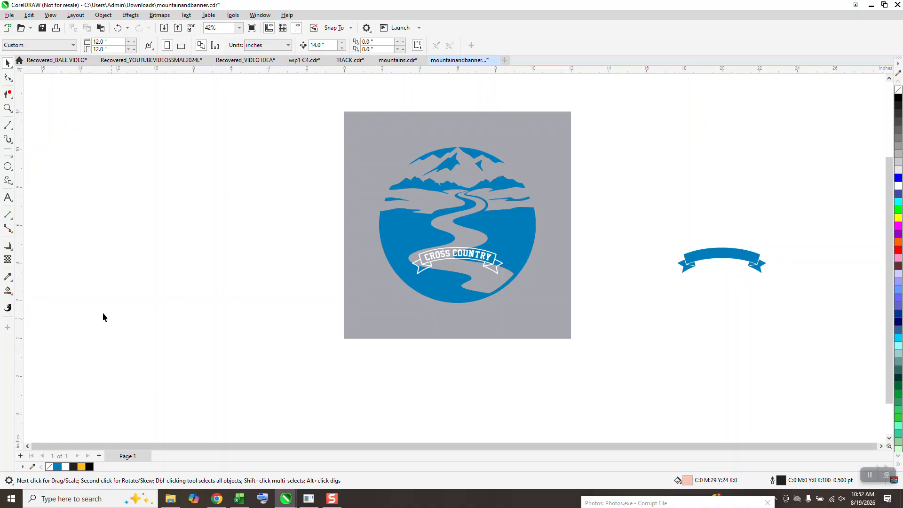
- Draw a test rectangle about 7.03 by 8.37 inches on the empty area beside the page and delete it
{"action": "left_click", "coordinate": [7, 152]}
{"action": "left_click_drag", "start_coordinate": [173, 155], "coordinate": [305, 313]}
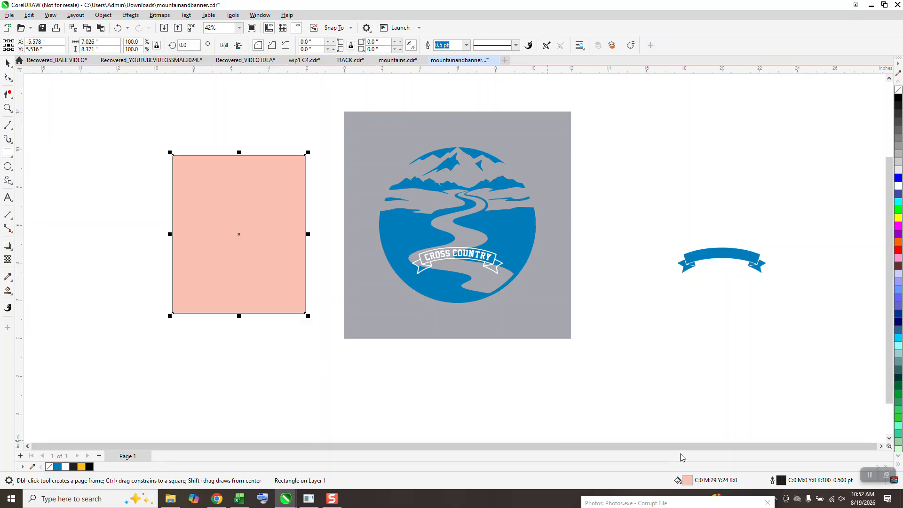
{"action": "left_click", "coordinate": [8, 63]}
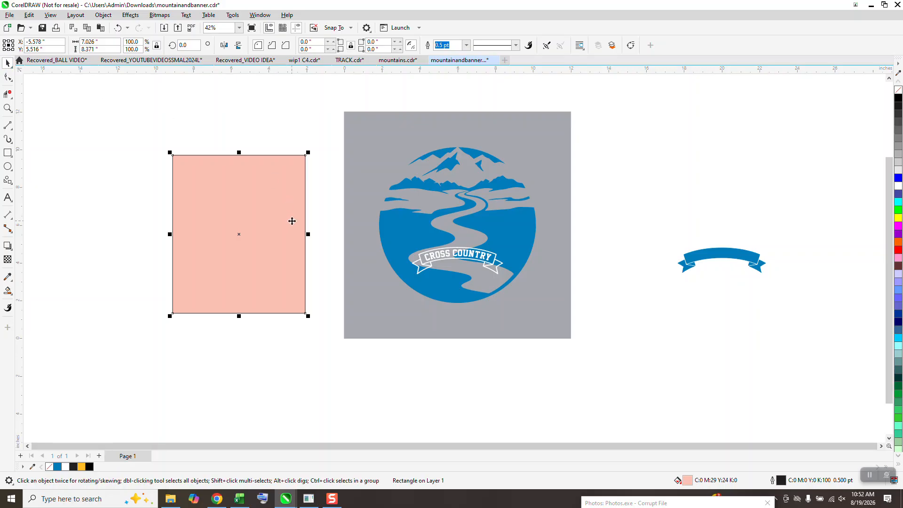
{"action": "key", "text": "Delete"}
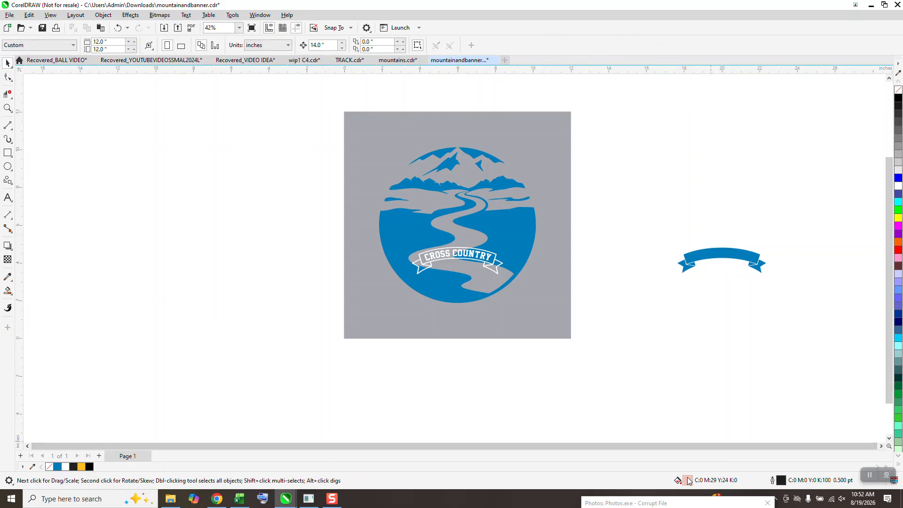
- Change the document's default fill for graphic objects to no fill
{"action": "double_click", "coordinate": [687, 479]}
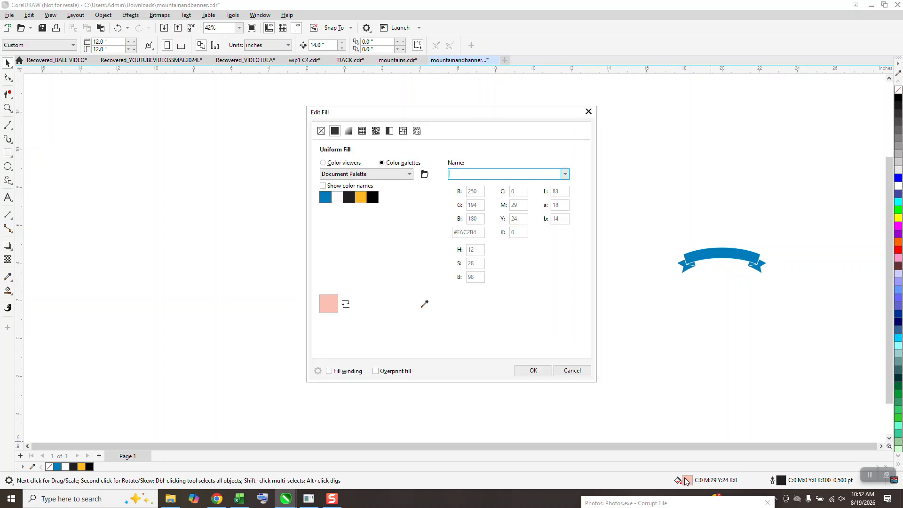
{"action": "left_click", "coordinate": [321, 131]}
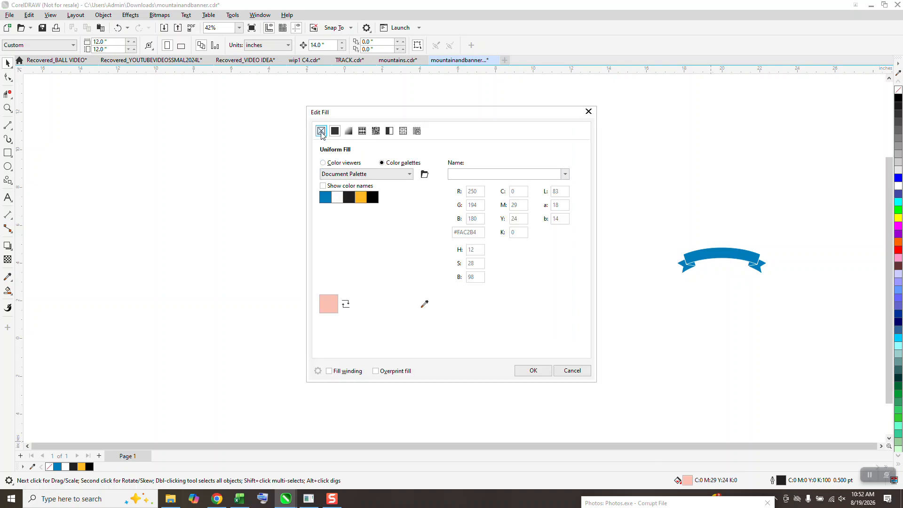
{"action": "left_click", "coordinate": [531, 369]}
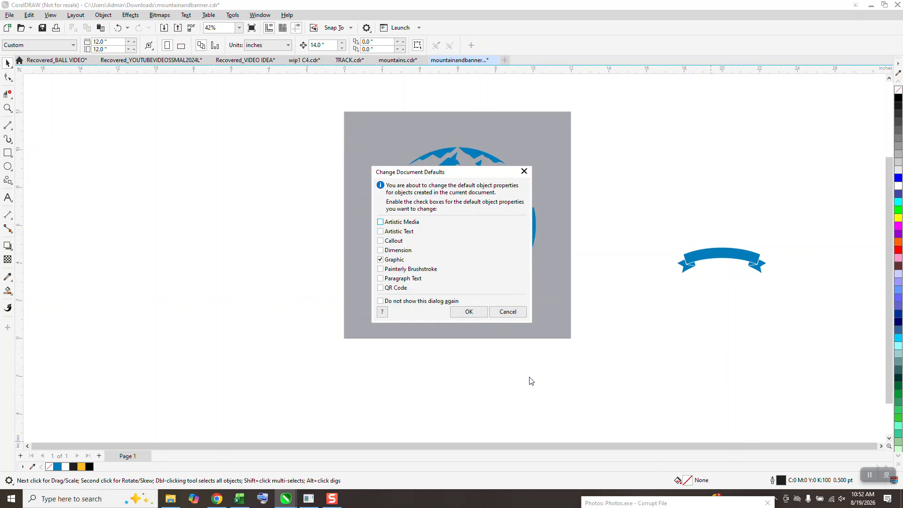
{"action": "left_click", "coordinate": [470, 312]}
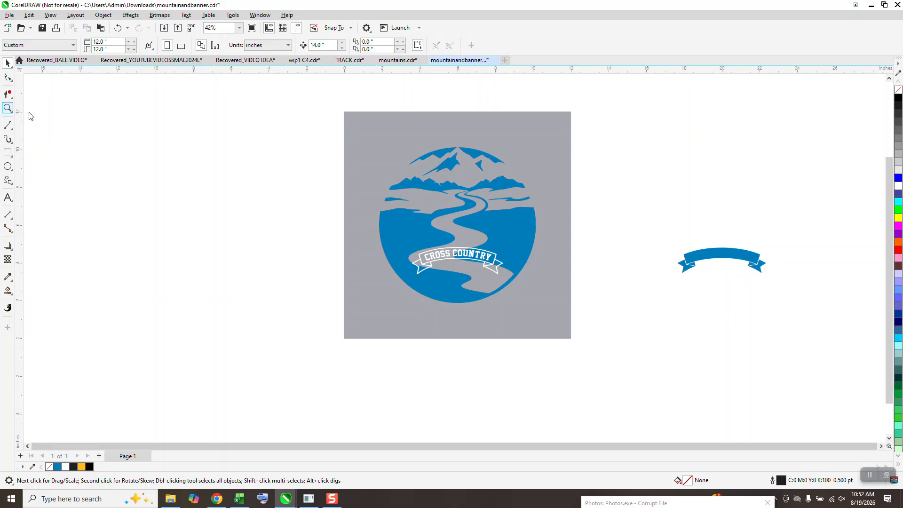
- Move the white CROSS COUNTRY lettering 14 inches left of its place in the banner, off the page
{"action": "left_click", "coordinate": [8, 107]}
{"action": "left_click_drag", "start_coordinate": [384, 139], "coordinate": [560, 334]}
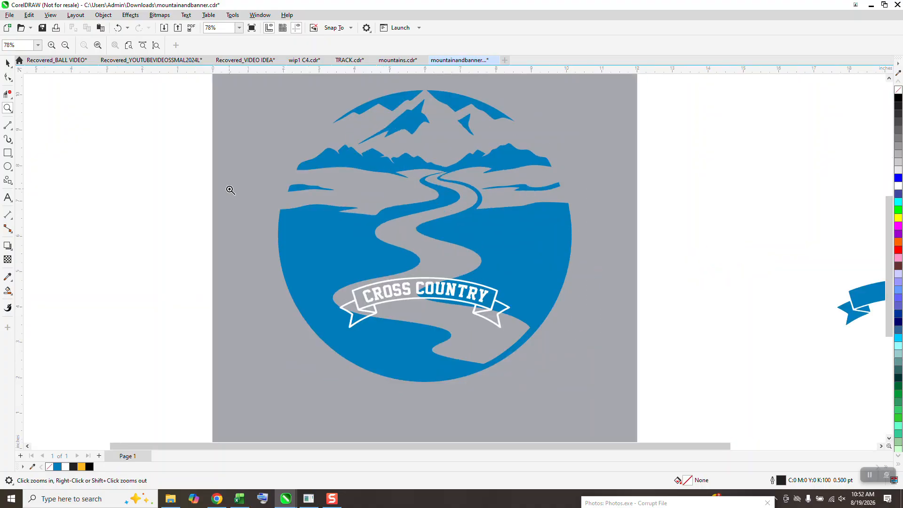
{"action": "left_click", "coordinate": [7, 62]}
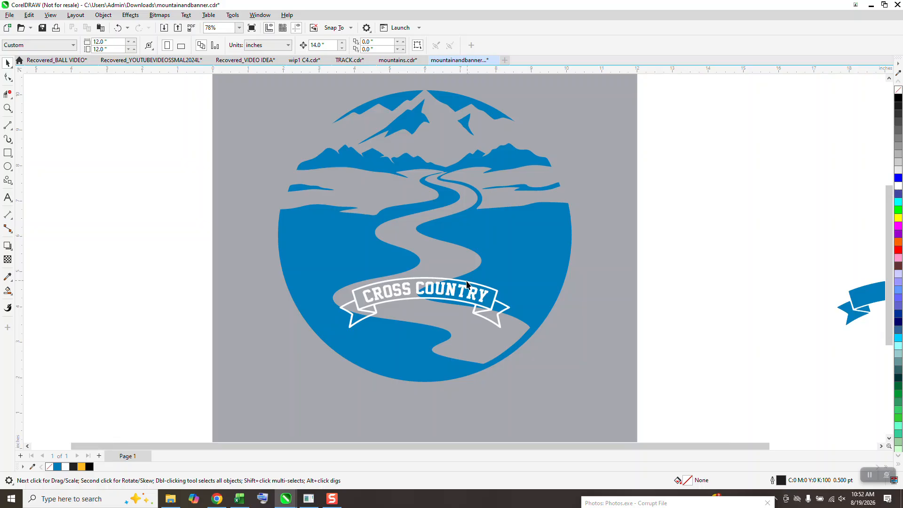
{"action": "scroll", "coordinate": [468, 287], "scroll_direction": "down", "scroll_amount": 2}
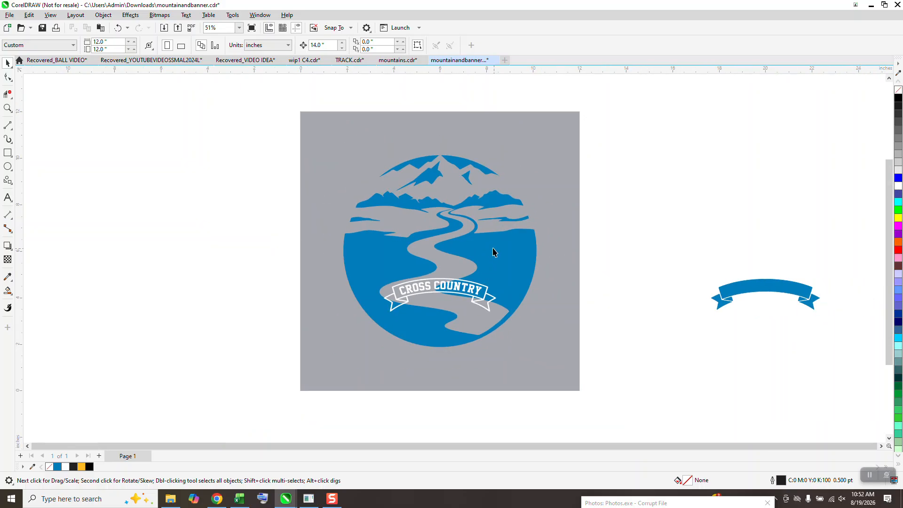
{"action": "left_click", "coordinate": [478, 291]}
{"action": "left_click_drag", "start_coordinate": [479, 287], "coordinate": [154, 288]}
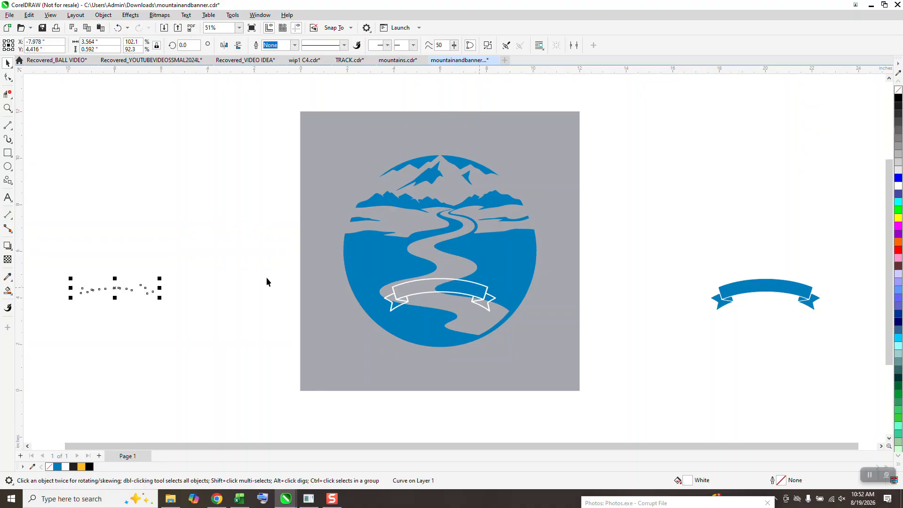
- Draw a rectangle about 8.05 by 5.54 inches around the moved lettering, filled yellow and ordered behind it
{"action": "left_click", "coordinate": [7, 152]}
{"action": "left_click_drag", "start_coordinate": [41, 229], "coordinate": [230, 358]}
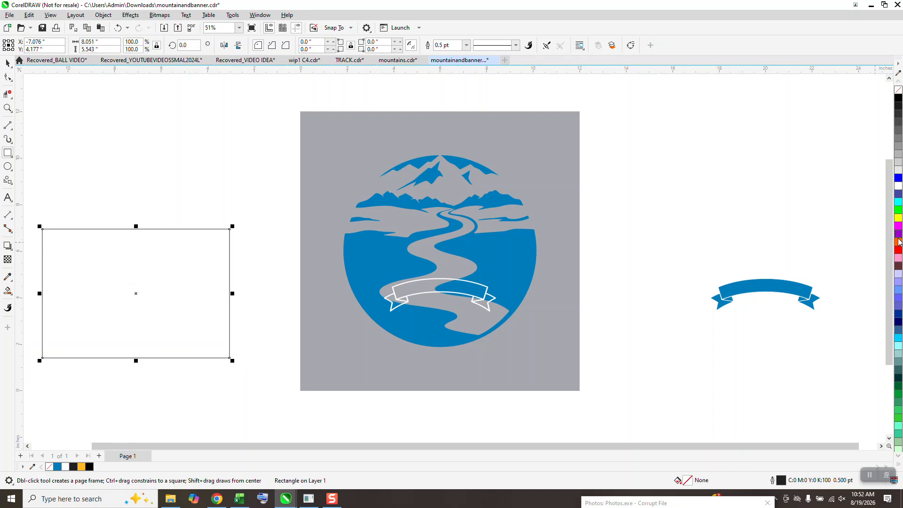
{"action": "left_click", "coordinate": [898, 217]}
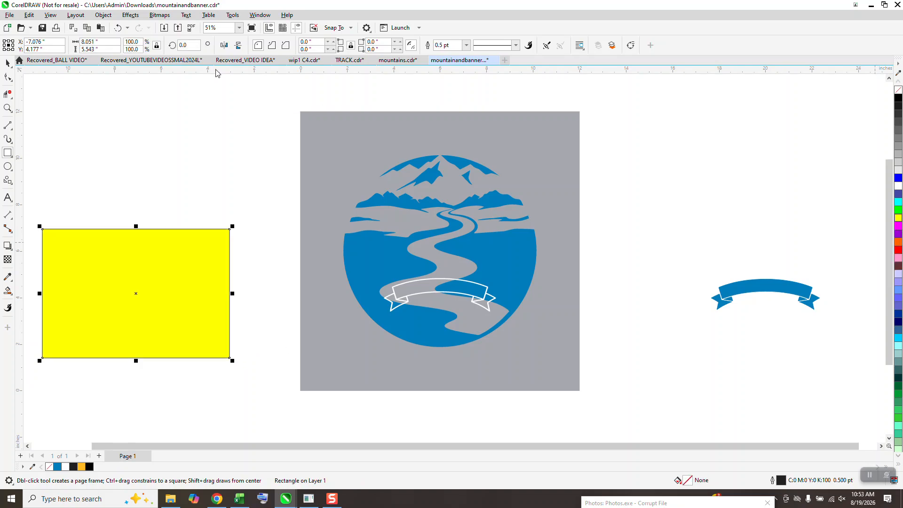
{"action": "left_click", "coordinate": [104, 15]}
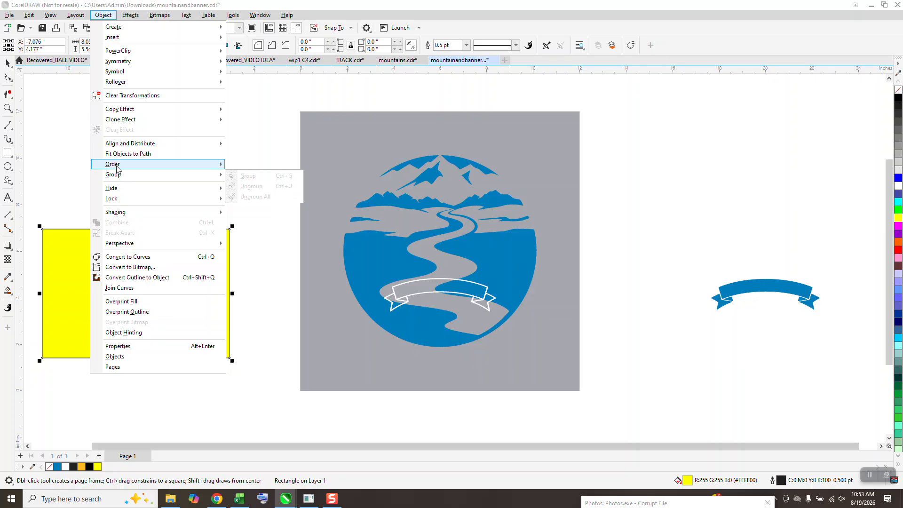
{"action": "left_click", "coordinate": [242, 175]}
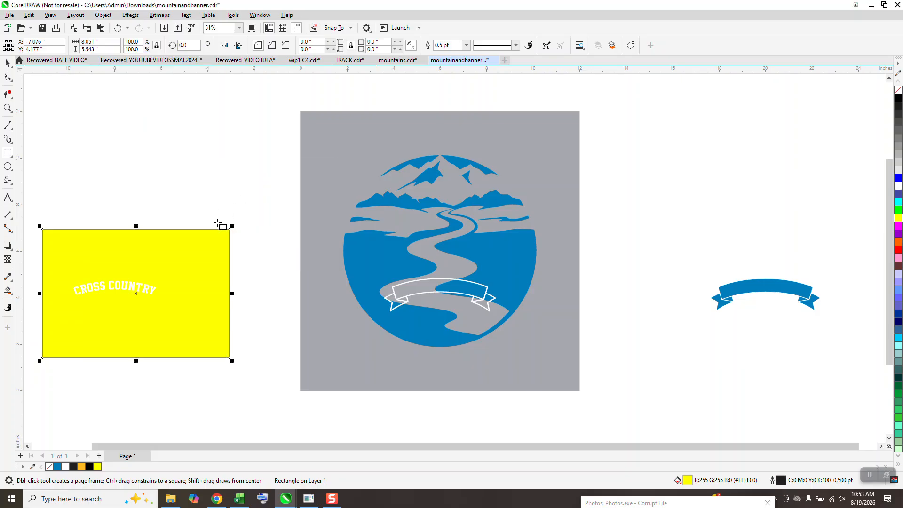
- Move the white banner outline 14 inches left so that it surrounds the CROSS COUNTRY lettering on the yellow rectangle
{"action": "left_click", "coordinate": [7, 63]}
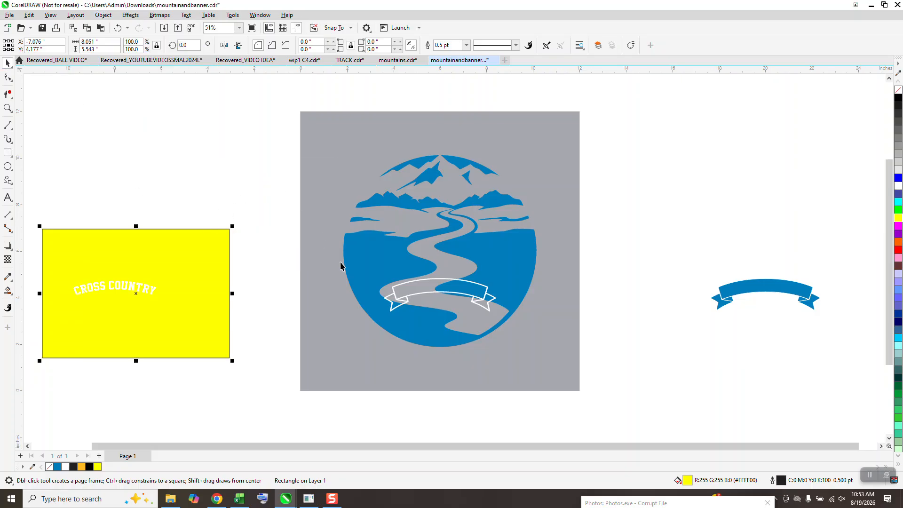
{"action": "left_click", "coordinate": [438, 295]}
{"action": "key", "text": "Left"}
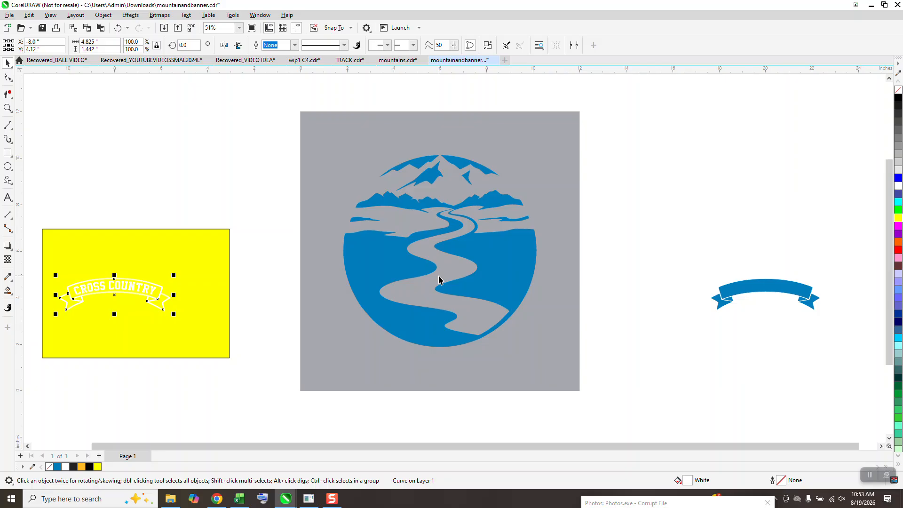
- Place a copy of the white banner outline right of the page at X 20 inches, shifting the blue banner farther right
{"action": "key", "text": "Right"}
{"action": "left_click_drag", "start_coordinate": [704, 258], "coordinate": [857, 329]}
{"action": "key", "text": "Right"}
{"action": "left_click", "coordinate": [455, 294]}
{"action": "key", "text": "Right"}
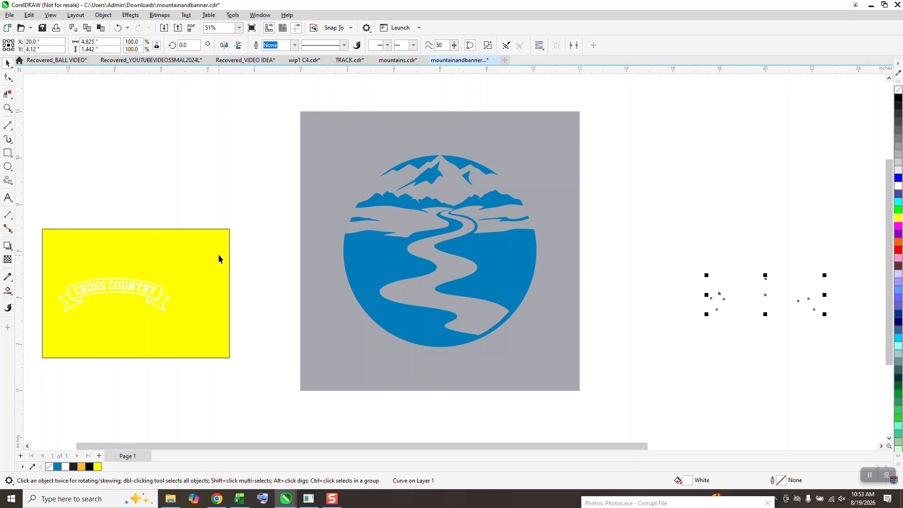
- Place a copy of the yellow rectangle behind the empty banner outline and create a red Smart Fill shape in the banner's centre band
{"action": "left_click", "coordinate": [217, 242]}
{"action": "left_click_drag", "start_coordinate": [208, 251], "coordinate": [833, 257]}
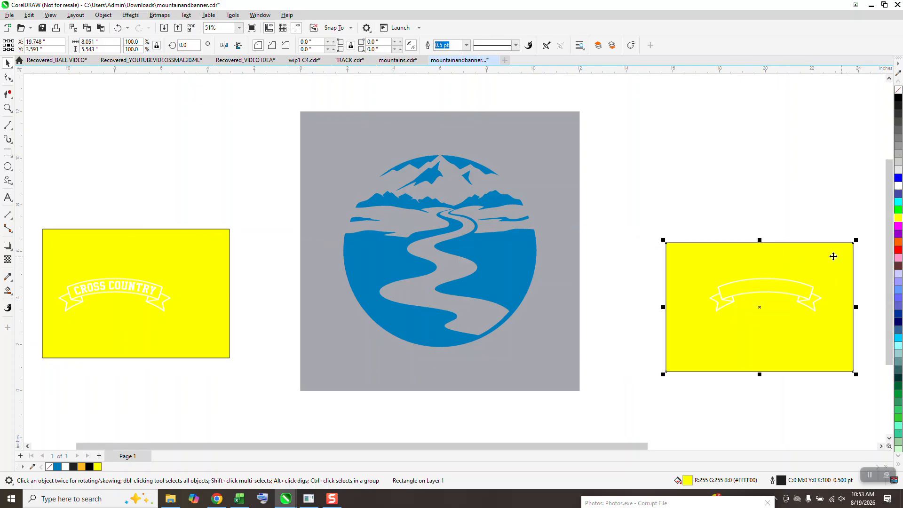
{"action": "left_click", "coordinate": [11, 294]}
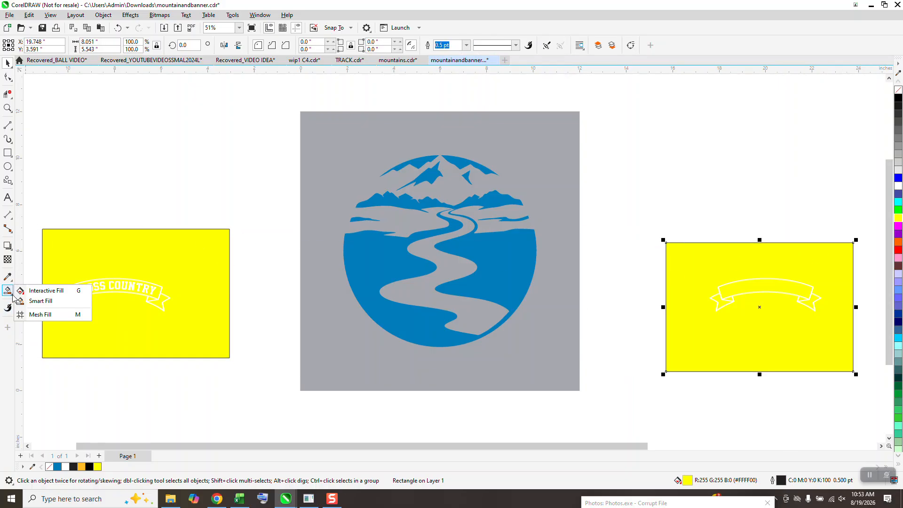
{"action": "left_click", "coordinate": [40, 301]}
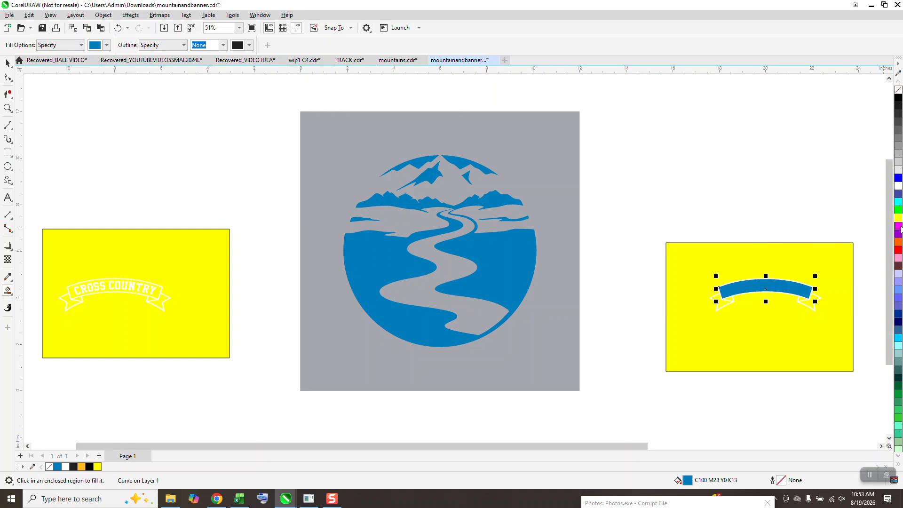
{"action": "left_click", "coordinate": [898, 250]}
- Move the red band 14 inches left onto the road scene and try trimming the scene with it, undoing the trim
{"action": "key", "text": "c"}
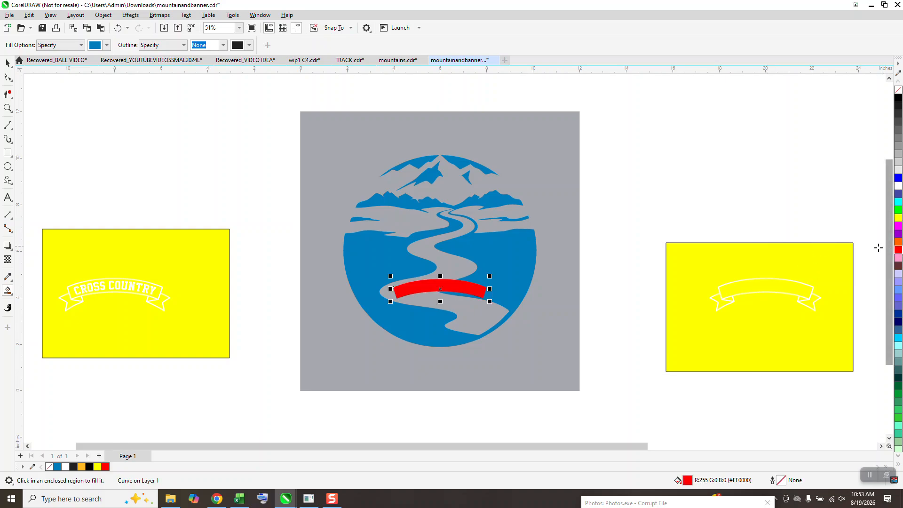
{"action": "left_click", "coordinate": [8, 62]}
{"action": "left_click_drag", "start_coordinate": [307, 104], "coordinate": [589, 394]}
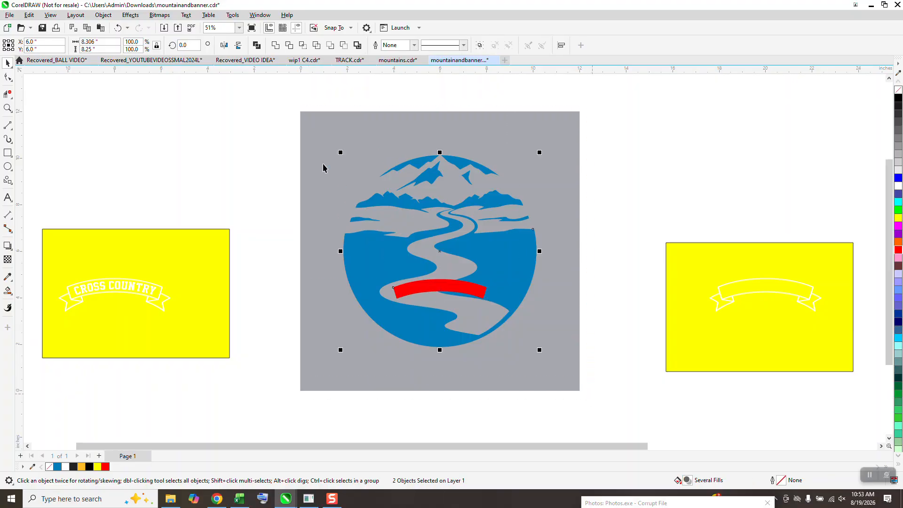
{"action": "left_click", "coordinate": [536, 298]}
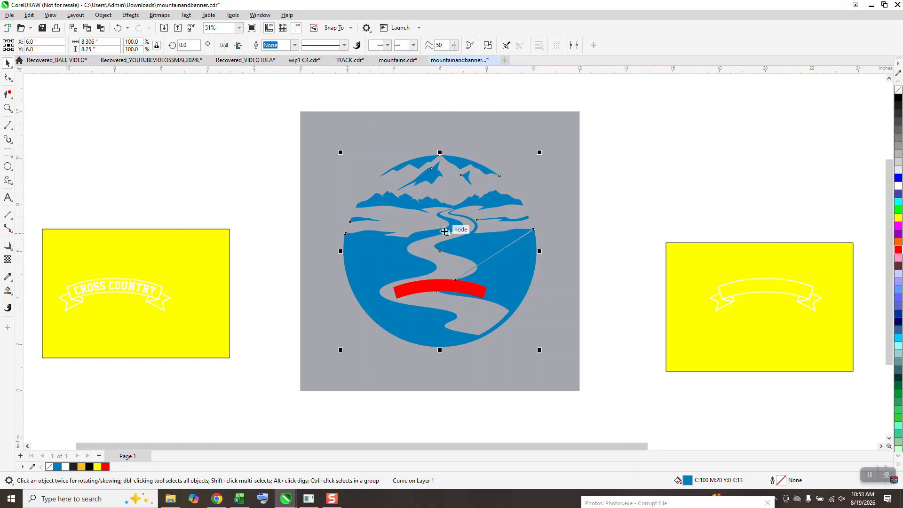
{"action": "left_click", "coordinate": [117, 29]}
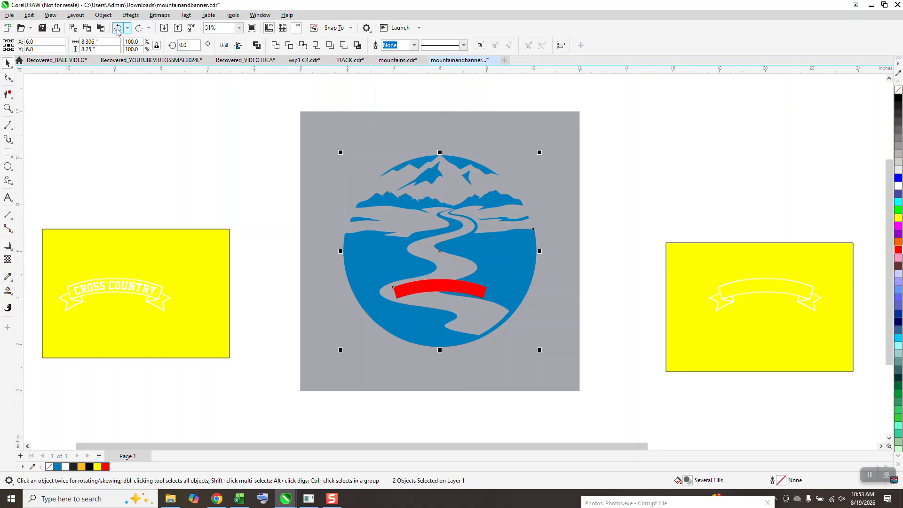
- Move the red band 14 inches right, back into the empty banner outline
{"action": "left_click", "coordinate": [168, 144]}
{"action": "left_click", "coordinate": [473, 287]}
{"action": "key", "text": "Right"}
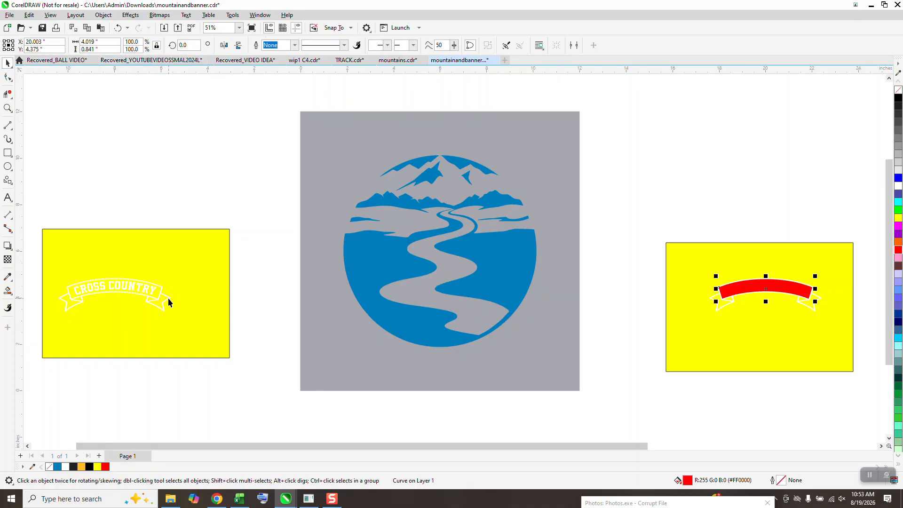
- Remove the blue fill from the mountain and road scene and give it a black 0.5 pt outline
{"action": "left_click", "coordinate": [395, 264]}
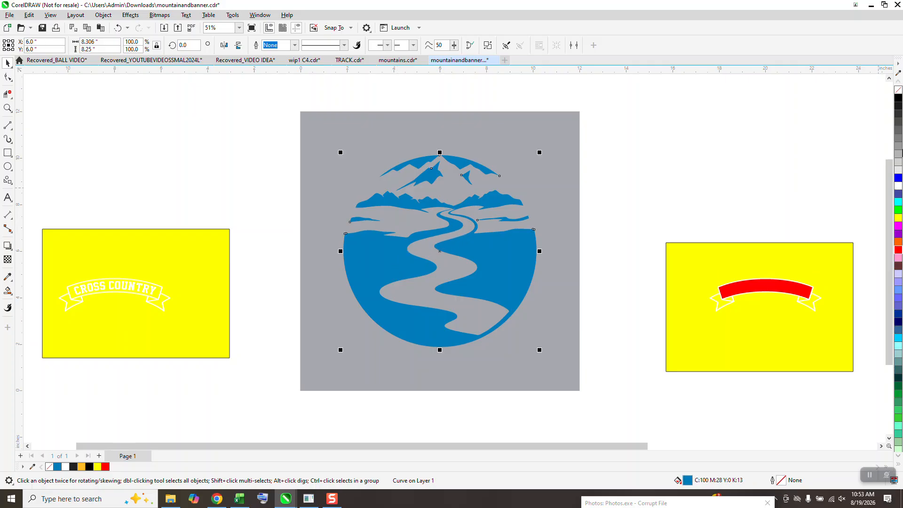
{"action": "left_click", "coordinate": [898, 89]}
{"action": "right_click", "coordinate": [898, 97]}
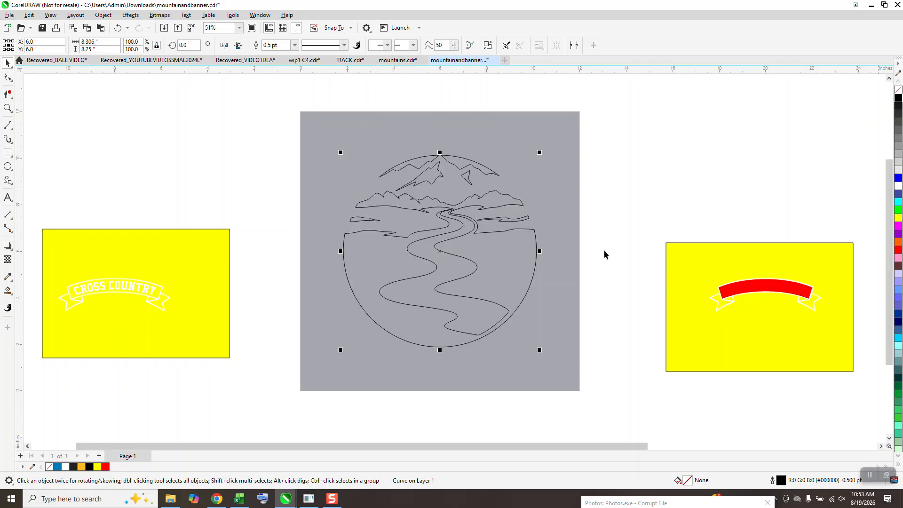
- Move the empty banner outline 14 inches right onto the road scene and delete the road line segments inside it
{"action": "left_click", "coordinate": [169, 299]}
{"action": "key", "text": "c"}
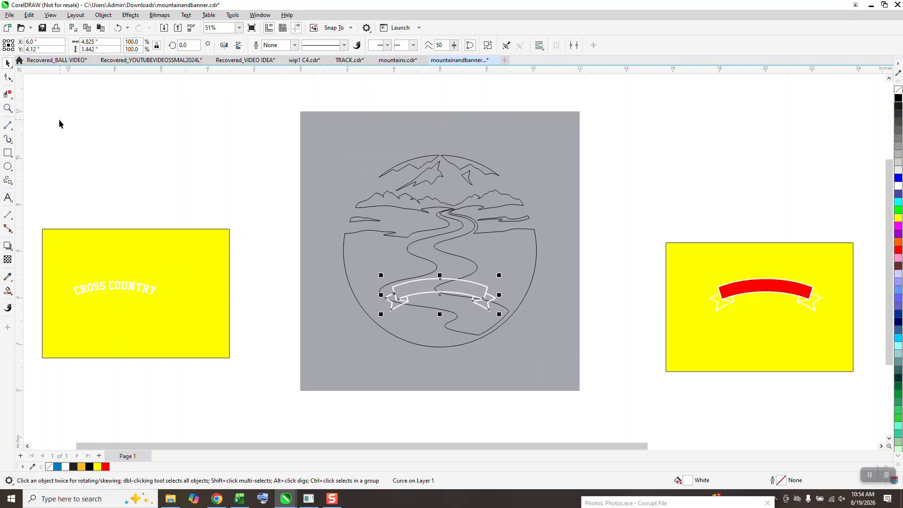
{"action": "left_click", "coordinate": [10, 110]}
{"action": "left_click_drag", "start_coordinate": [254, 219], "coordinate": [589, 368]}
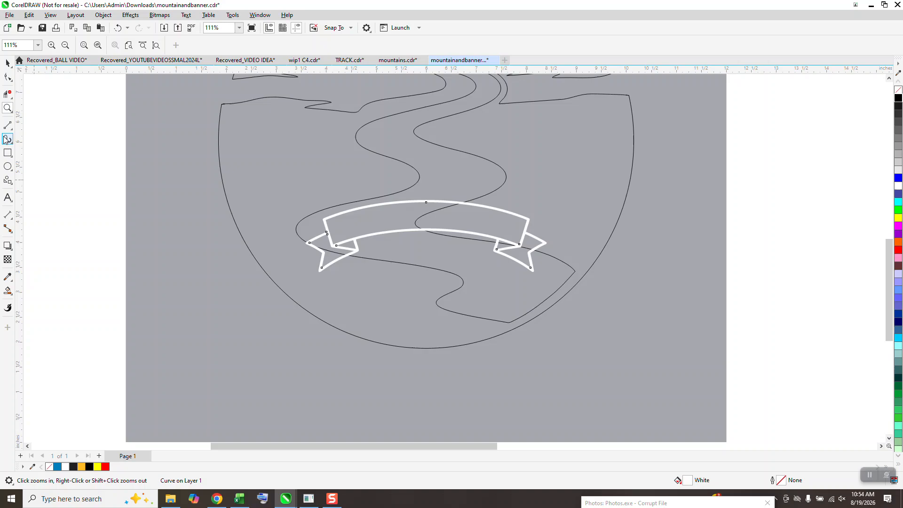
{"action": "left_click", "coordinate": [5, 96]}
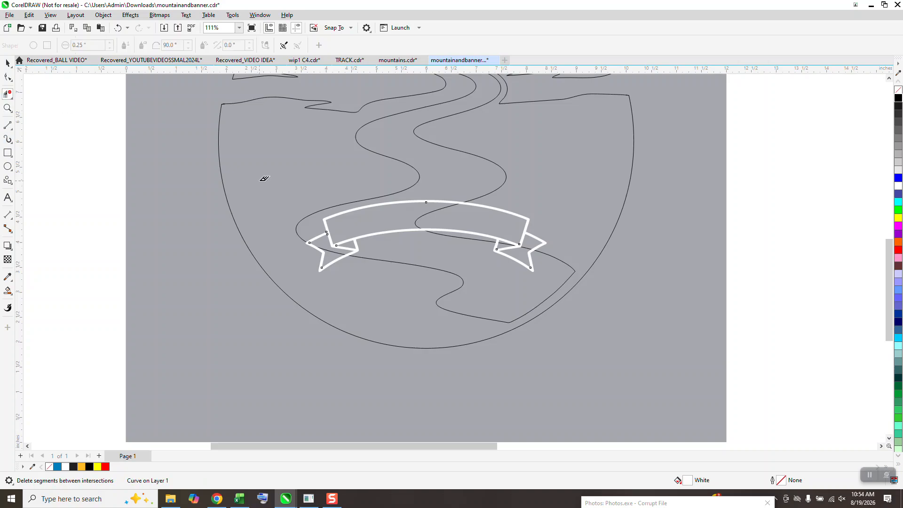
{"action": "left_click", "coordinate": [421, 214]}
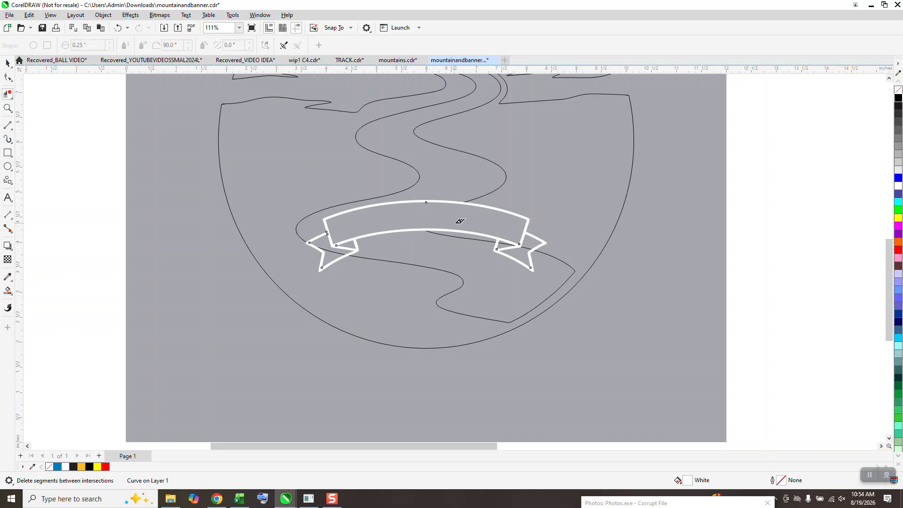
{"action": "left_click", "coordinate": [511, 243]}
{"action": "scroll", "coordinate": [409, 318], "scroll_direction": "down", "scroll_amount": 4}
- Move the CROSS COUNTRY lettering 14 inches right into the banner on the road scene
{"action": "left_click", "coordinate": [6, 65]}
{"action": "left_click_drag", "start_coordinate": [30, 179], "coordinate": [201, 335]}
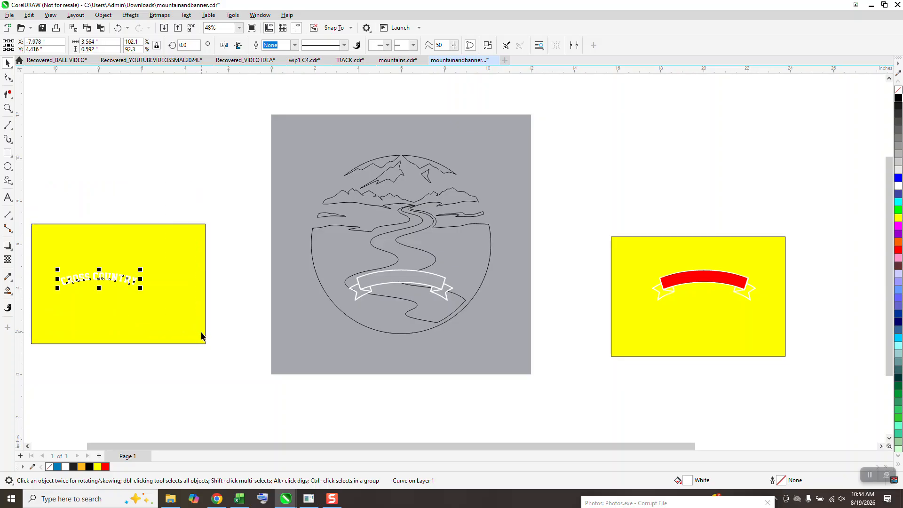
{"action": "key", "text": "ctrl+z"}
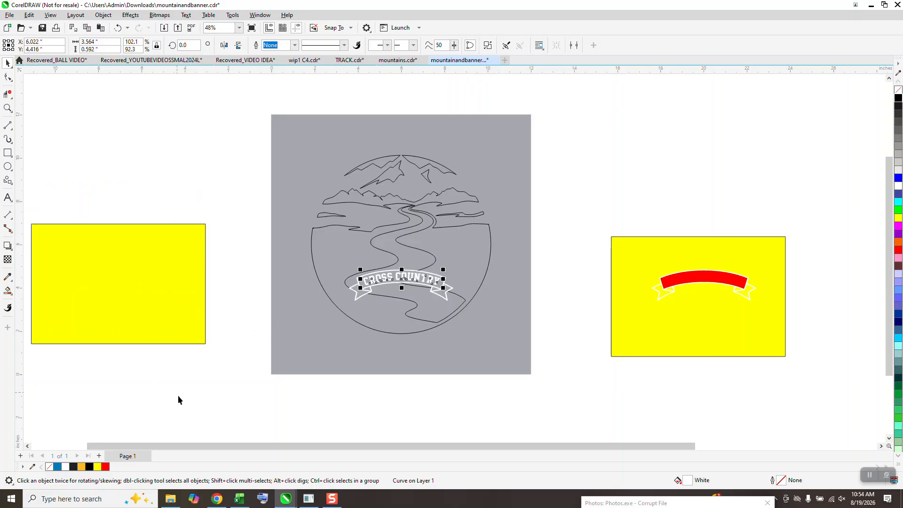
- Smart Fill the ground and tree line around the banner and the sliver beneath it with blue and no outline
{"action": "left_click", "coordinate": [7, 108]}
{"action": "left_click_drag", "start_coordinate": [295, 136], "coordinate": [554, 358]}
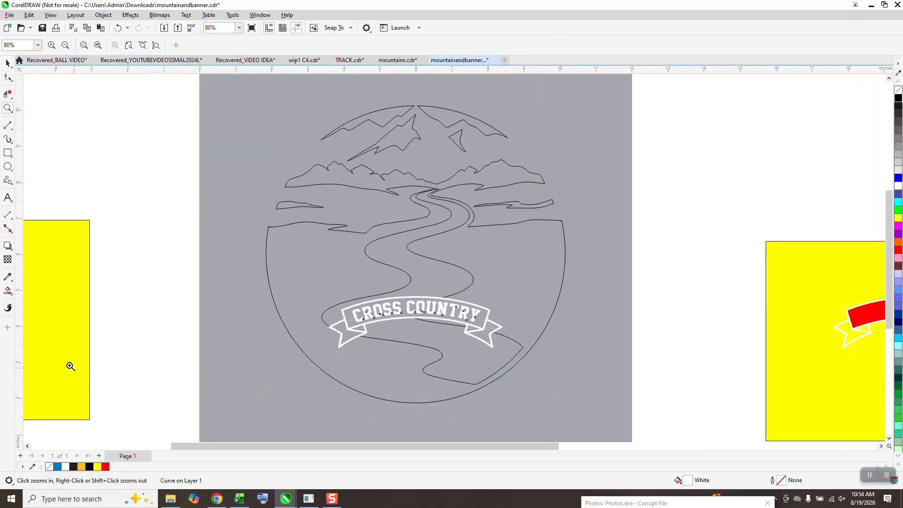
{"action": "left_click", "coordinate": [7, 291]}
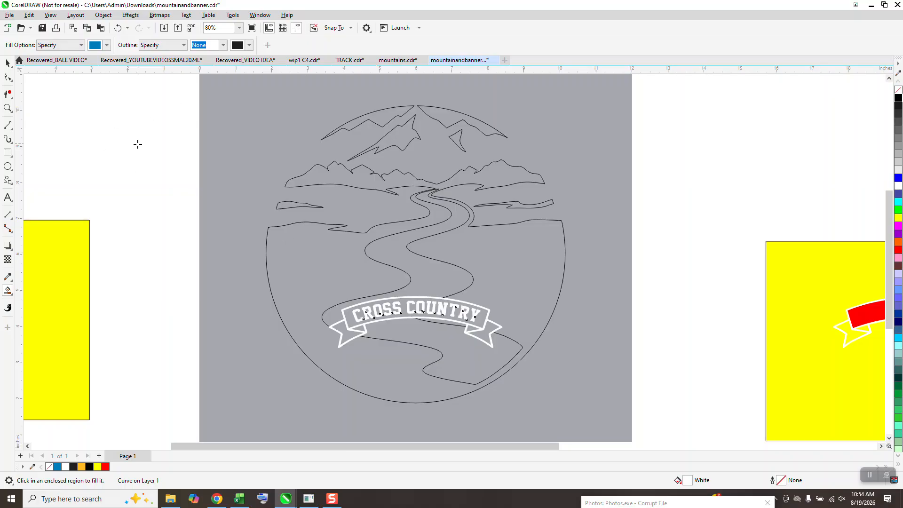
{"action": "left_click", "coordinate": [302, 267]}
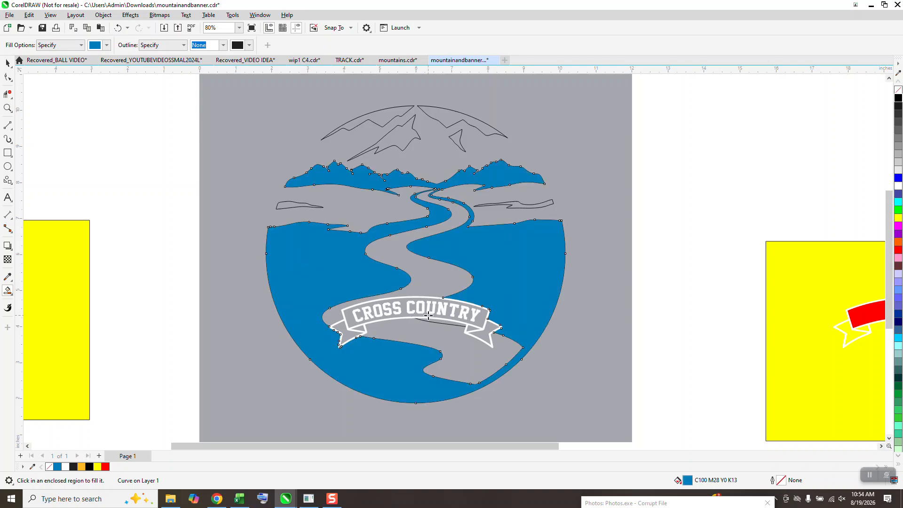
{"action": "left_click", "coordinate": [446, 322]}
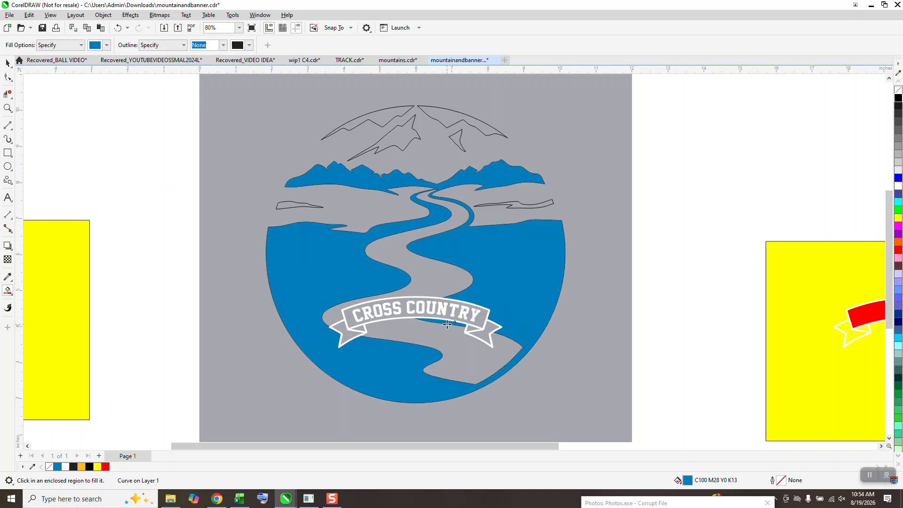
- Smart Fill the thin side strips above the ground, the sky pieces and the mountain shadow shapes with the same blue
{"action": "left_click", "coordinate": [291, 206]}
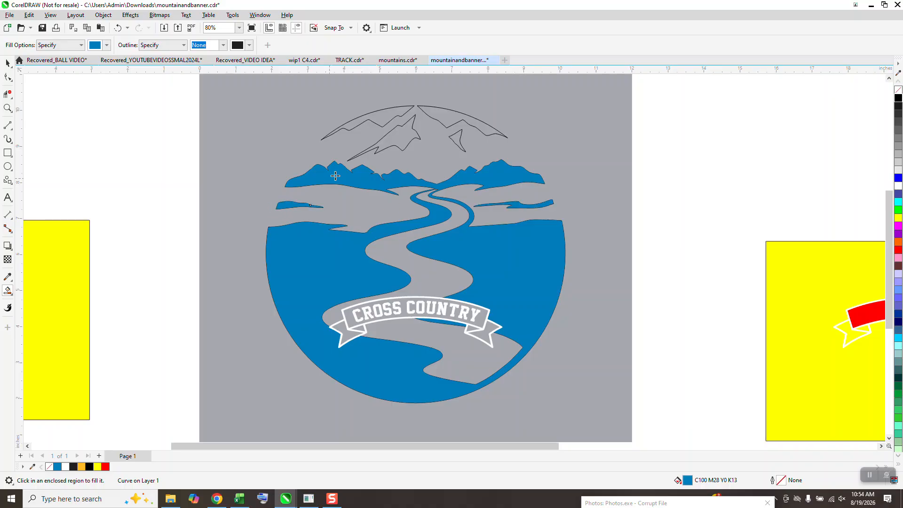
{"action": "left_click", "coordinate": [399, 136]}
{"action": "left_click", "coordinate": [384, 116]}
{"action": "left_click", "coordinate": [439, 113]}
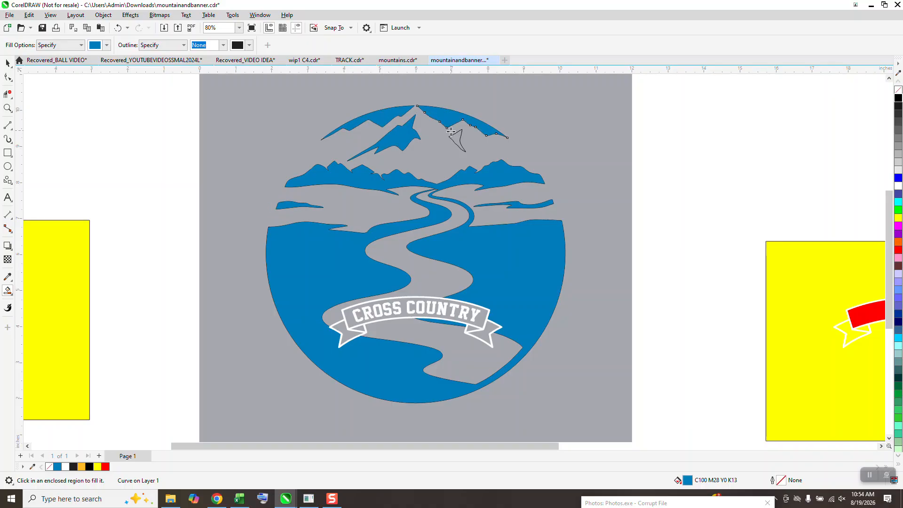
{"action": "left_click", "coordinate": [458, 139]}
- Remove the outlines from all objects in the filled mountain, road and banner design
{"action": "left_click", "coordinate": [7, 63]}
{"action": "scroll", "coordinate": [199, 191], "scroll_direction": "down", "scroll_amount": 1}
{"action": "left_click_drag", "start_coordinate": [190, 108], "coordinate": [556, 410]}
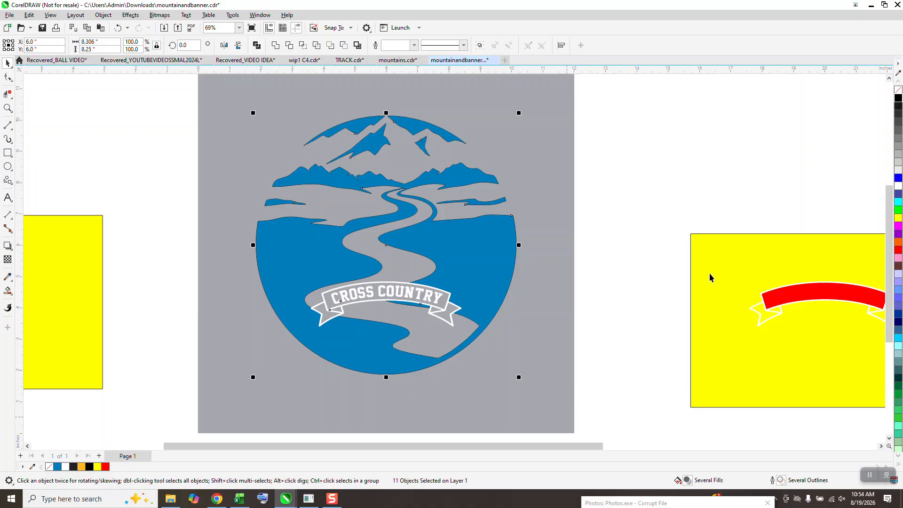
{"action": "right_click", "coordinate": [897, 91]}
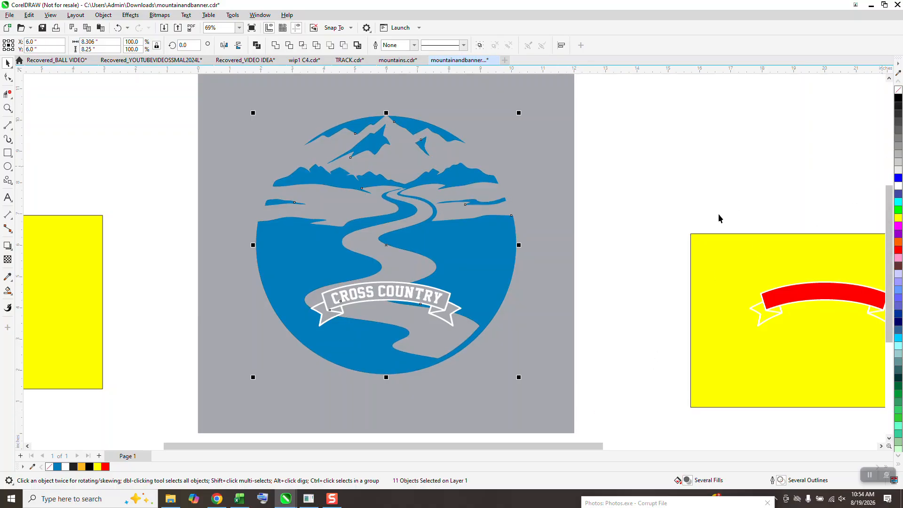
- Place the yellow rectangle behind the mountain and road design to check its open areas, and move it back off the design
{"action": "scroll", "coordinate": [206, 257], "scroll_direction": "down", "scroll_amount": 2}
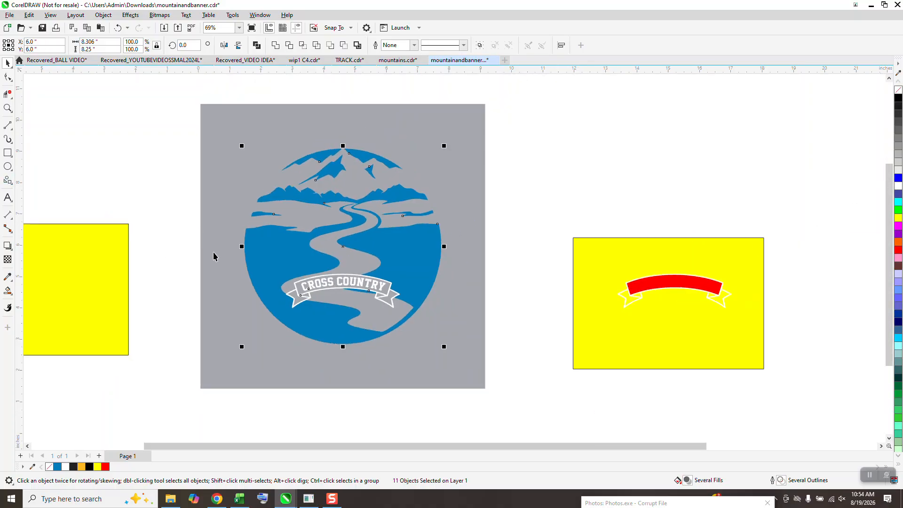
{"action": "left_click_drag", "start_coordinate": [121, 281], "coordinate": [358, 265]}
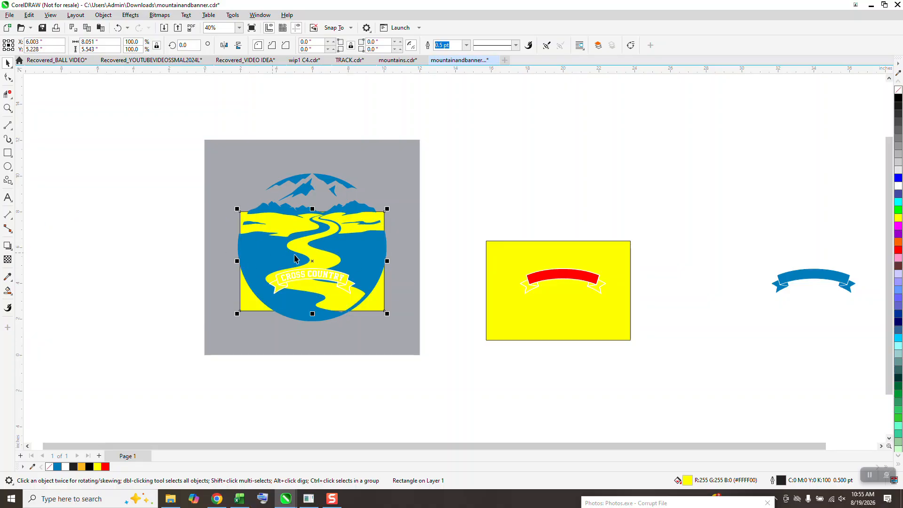
{"action": "left_click", "coordinate": [8, 108]}
{"action": "left_click_drag", "start_coordinate": [226, 233], "coordinate": [478, 339]}
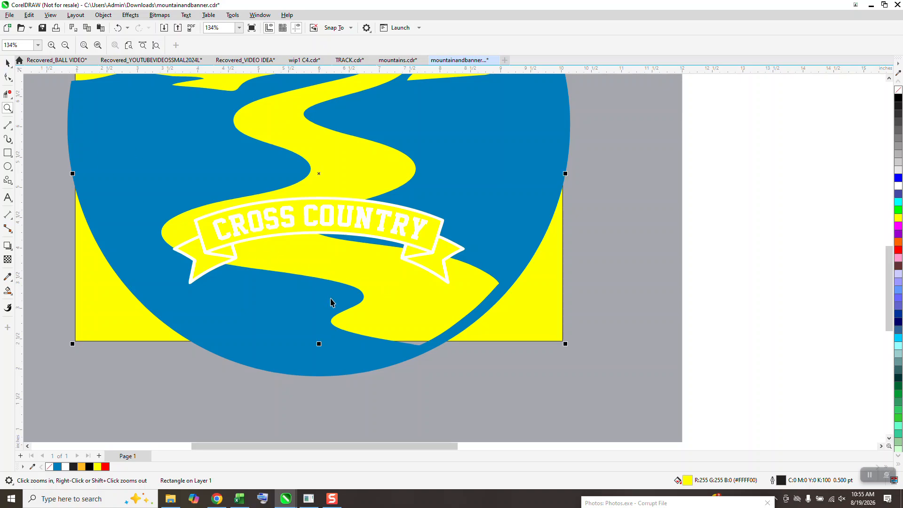
{"action": "right_click", "coordinate": [331, 304]}
{"action": "key", "text": "space"}
{"action": "left_click_drag", "start_coordinate": [455, 297], "coordinate": [148, 319]}
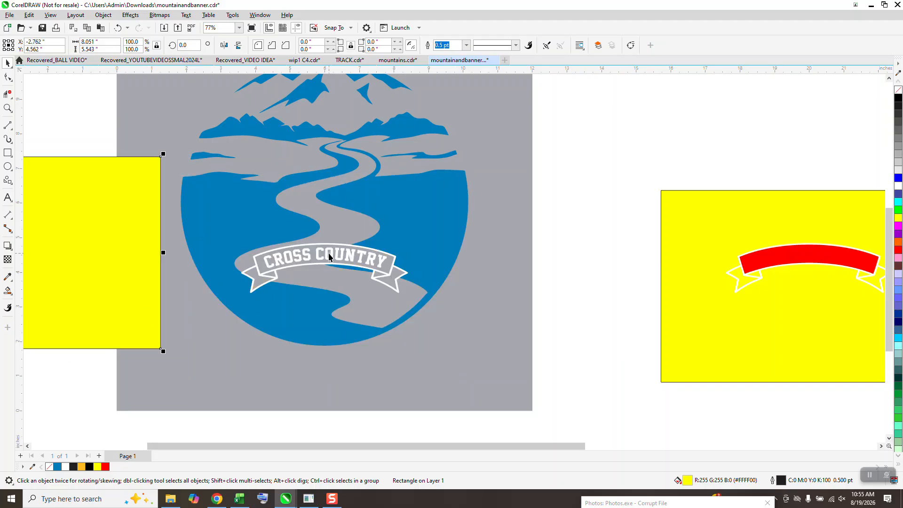
- Place the yellow rectangle behind the lower scene, enlarge it to about 8.6 by 5.9 inches, and move it beside the grey square
{"action": "left_click_drag", "start_coordinate": [134, 274], "coordinate": [441, 300]}
{"action": "left_click_drag", "start_coordinate": [439, 342], "coordinate": [440, 249]}
{"action": "left_click_drag", "start_coordinate": [456, 279], "coordinate": [476, 362]}
{"action": "left_click_drag", "start_coordinate": [472, 257], "coordinate": [115, 310]}
{"action": "scroll", "coordinate": [495, 354], "scroll_direction": "down", "scroll_amount": 2}
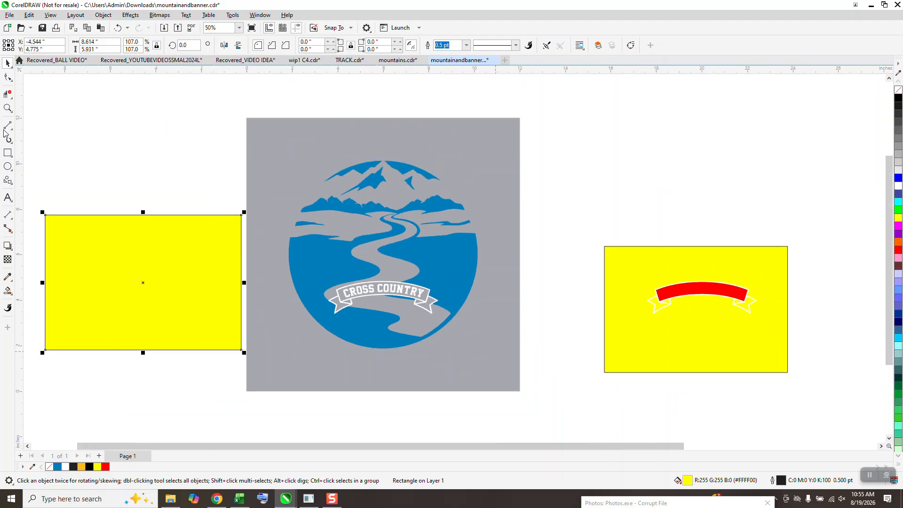
{"action": "left_click", "coordinate": [8, 108]}
{"action": "left_click_drag", "start_coordinate": [287, 233], "coordinate": [540, 378]}
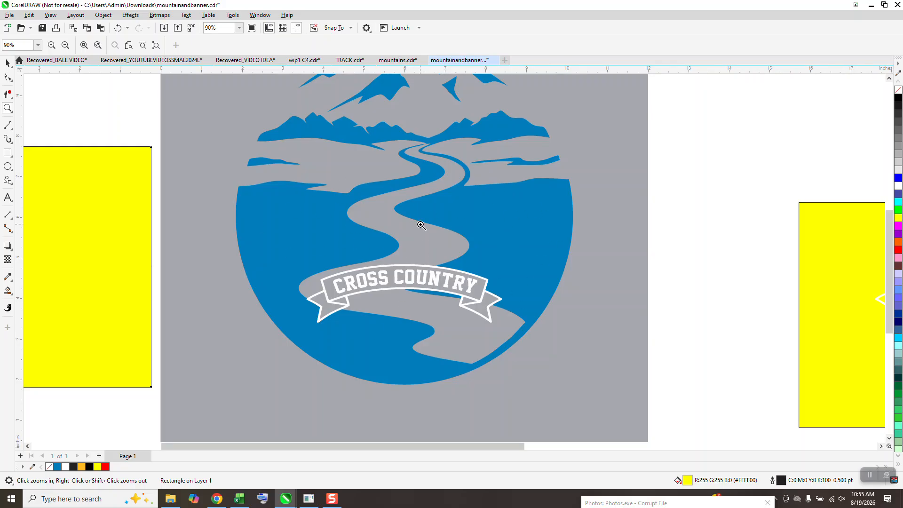
{"action": "scroll", "coordinate": [452, 256], "scroll_direction": "down", "scroll_amount": 2}
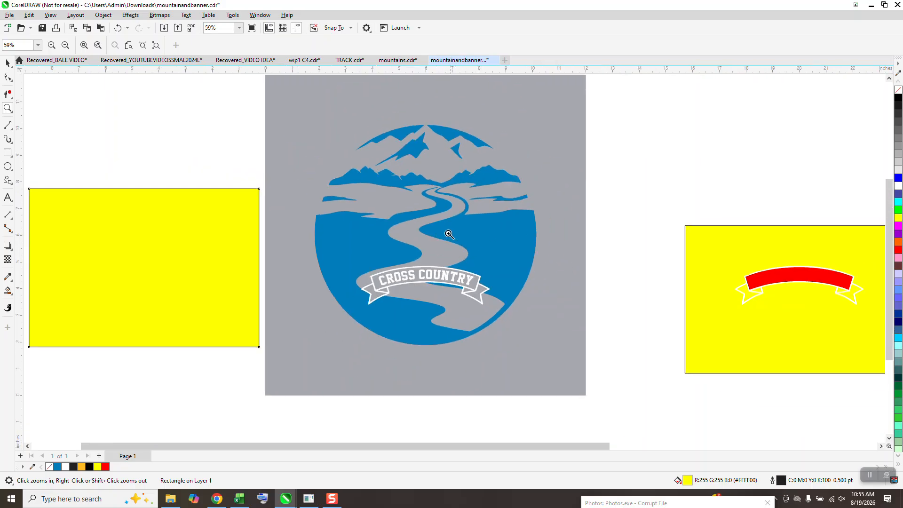
{"action": "left_click_drag", "start_coordinate": [355, 155], "coordinate": [577, 343]}
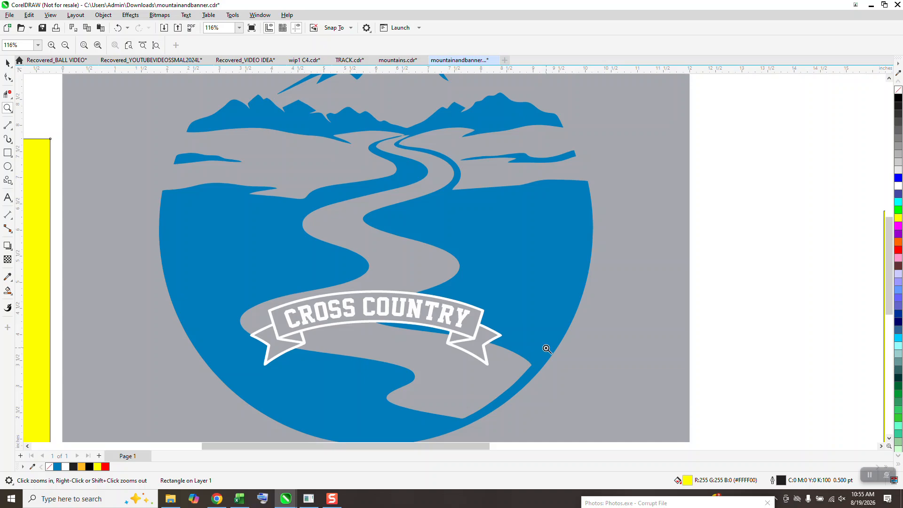